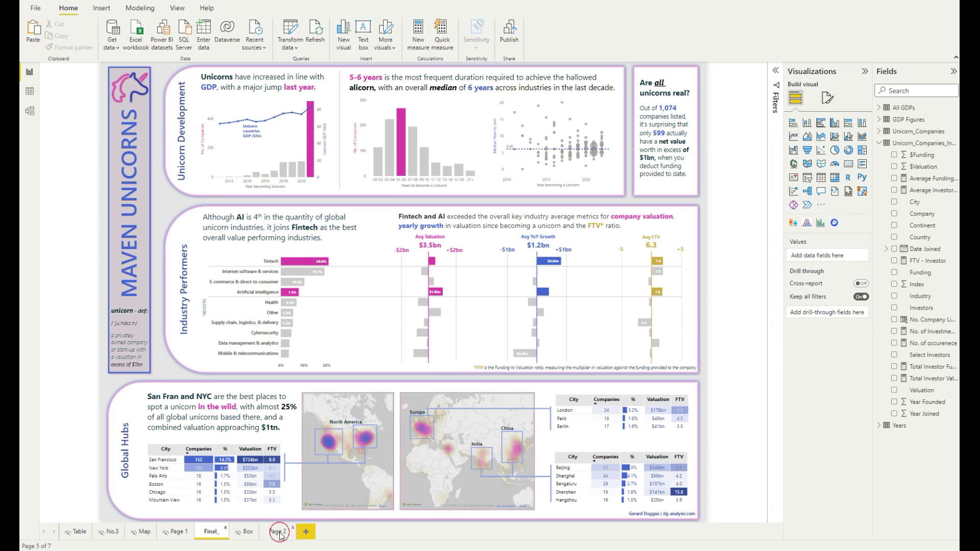
# Open Page 2 and sort the investors table in turn by Total Investor Funding, Average Funding Per Investment and FTV - Investor.
pyautogui.click(279, 532)
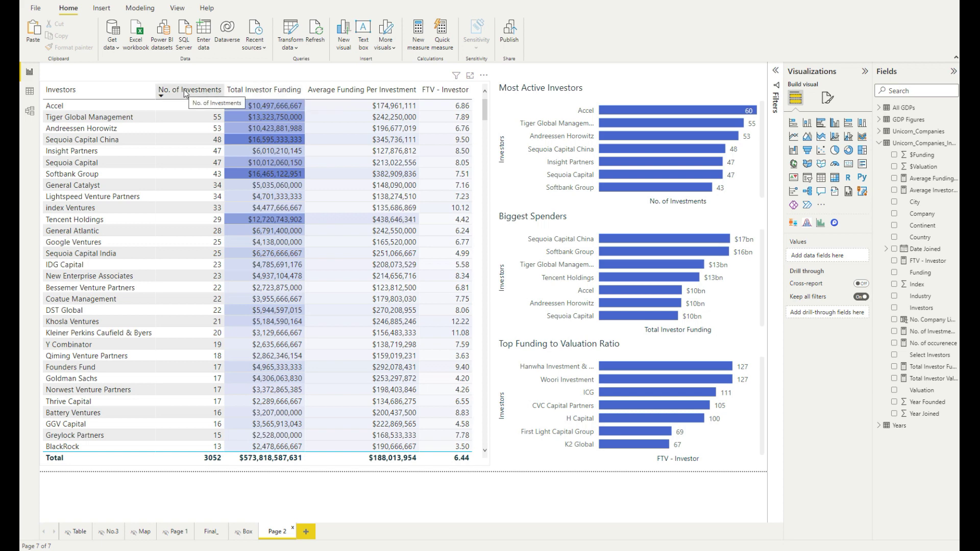
pyautogui.click(294, 92)
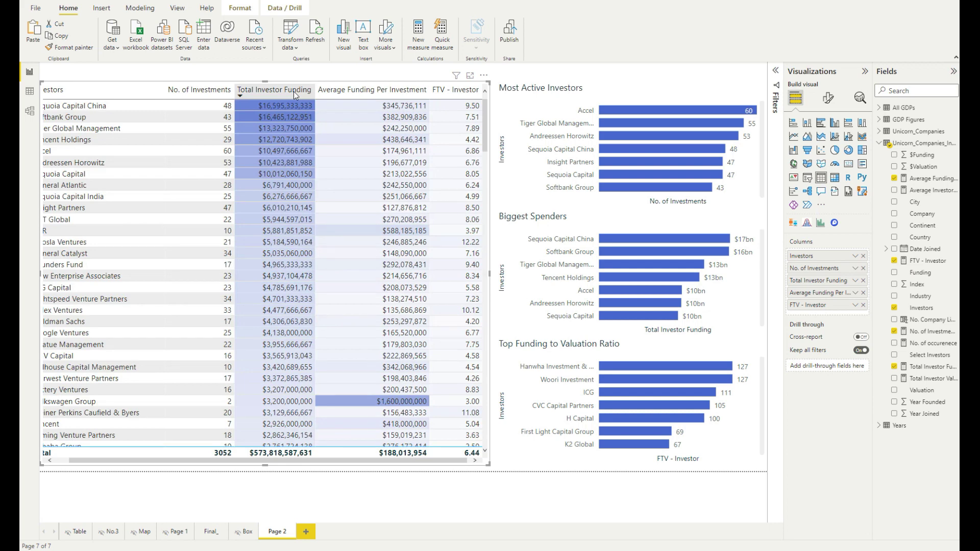
pyautogui.click(389, 92)
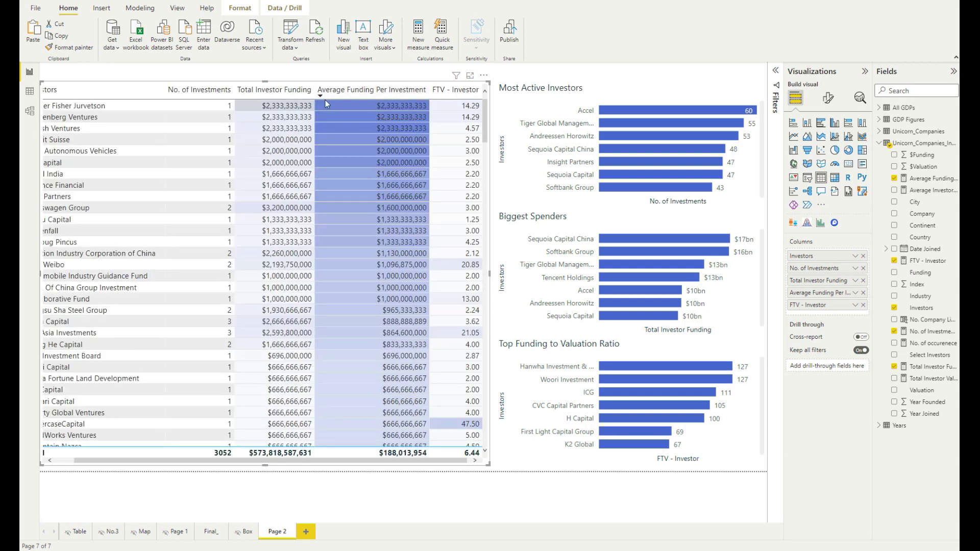
pyautogui.click(463, 95)
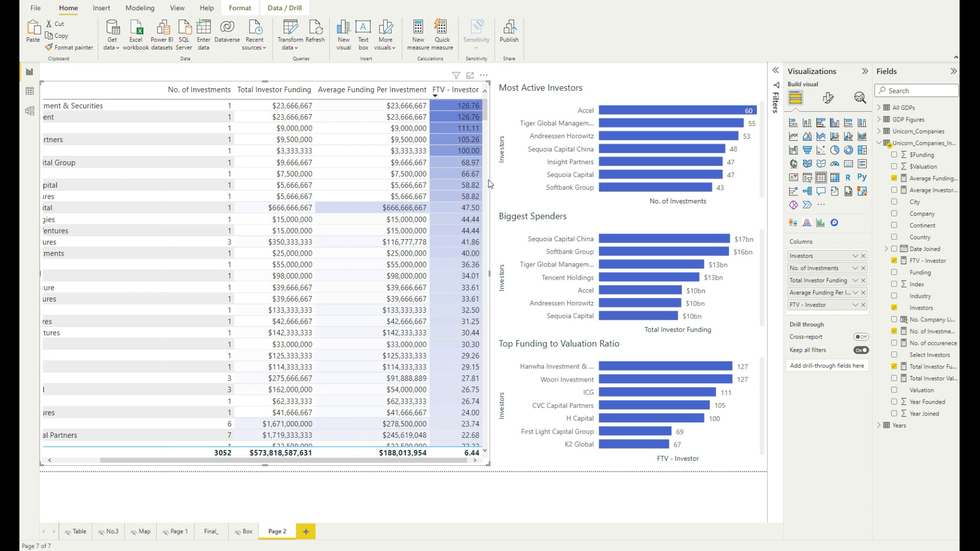
pyautogui.click(200, 461)
pyautogui.moveTo(200, 461); pyautogui.dragTo(284, 474)
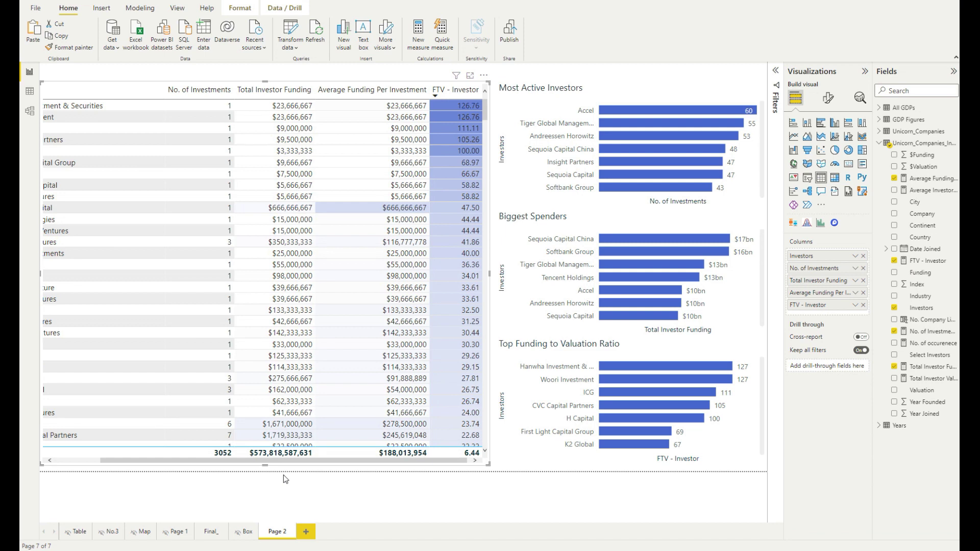
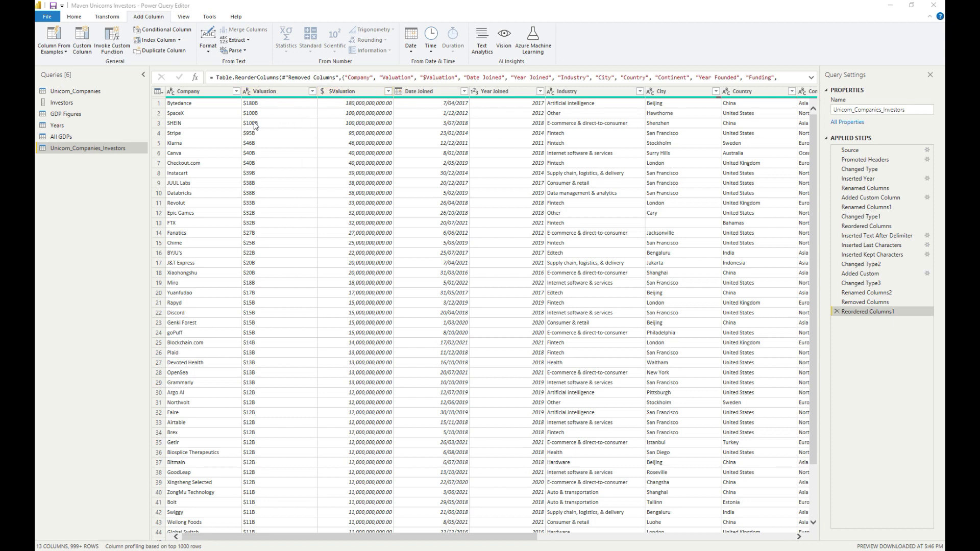
# Add a column to Unicorn_Companies_Investors that extracts the text before the comma delimiter from Select Investors.
pyautogui.moveTo(444, 537); pyautogui.dragTo(702, 537)
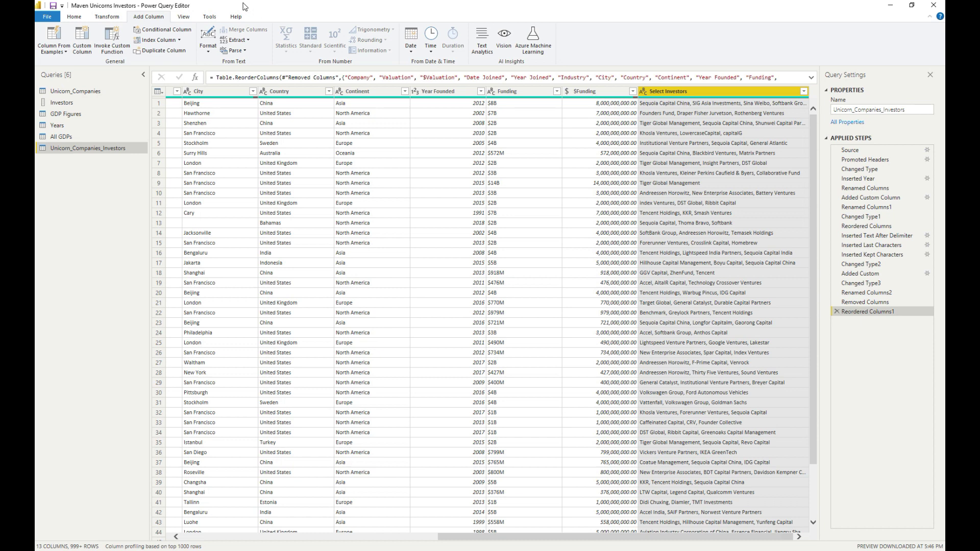
pyautogui.click(248, 41)
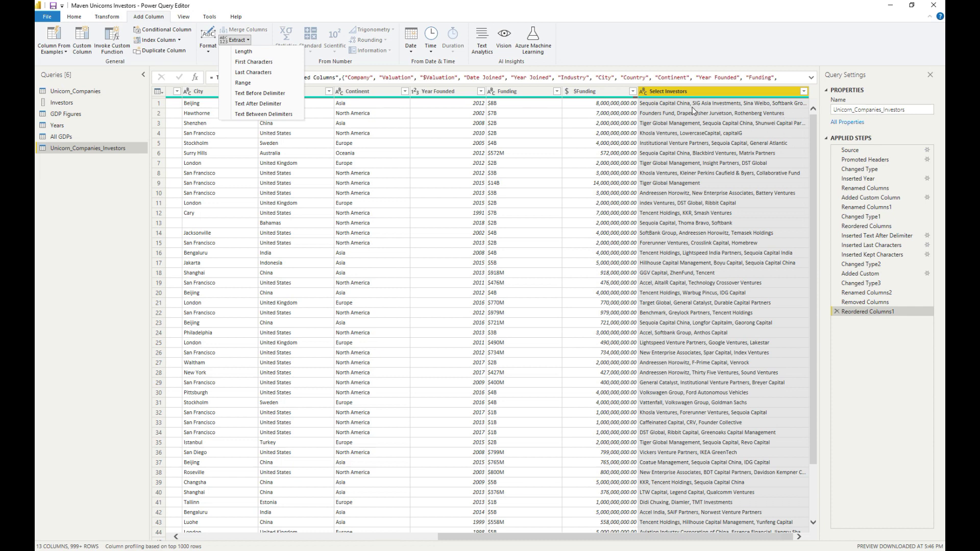
pyautogui.click(280, 94)
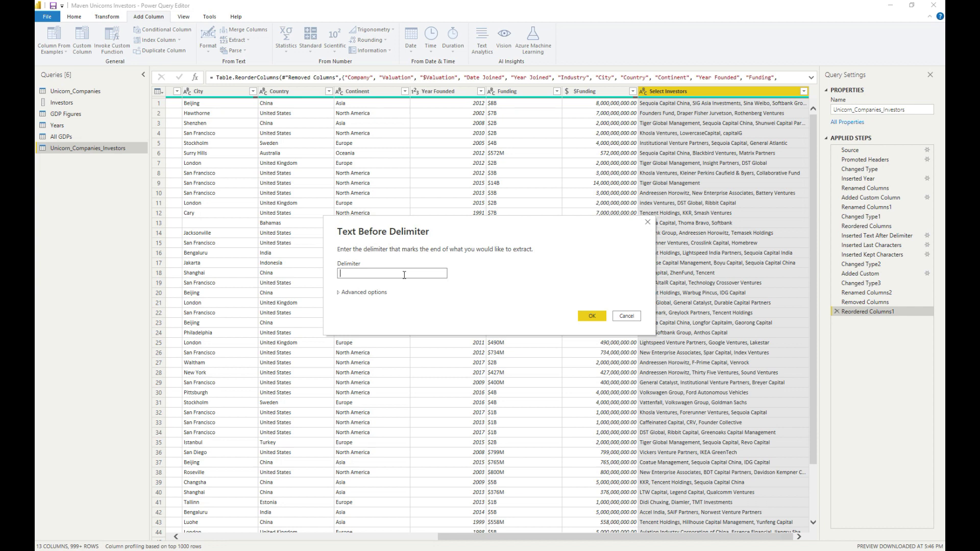
pyautogui.write(',')
pyautogui.click(592, 316)
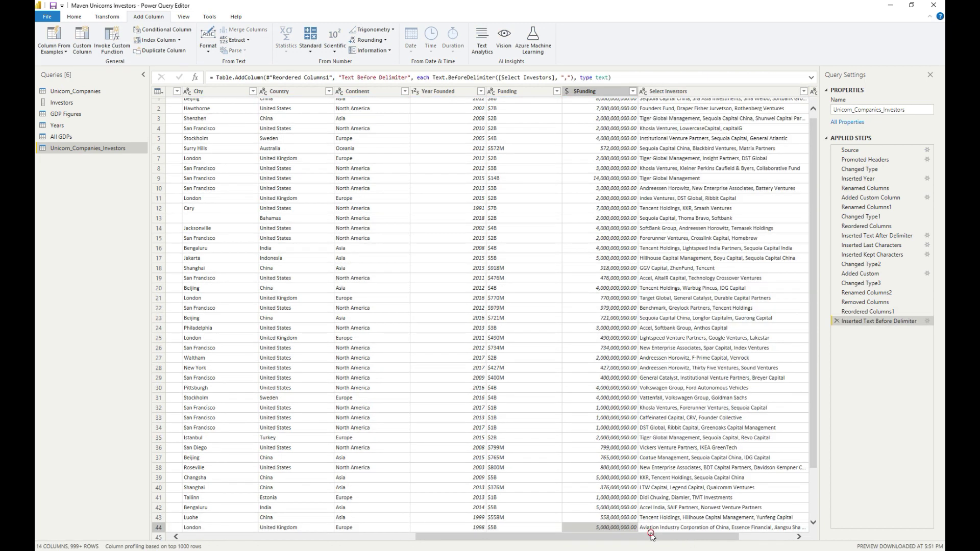
# Add a column extracting the text between comma start and end delimiters from Select Investors, skipping no delimiters.
pyautogui.moveTo(654, 536); pyautogui.dragTo(708, 539)
pyautogui.scroll(1, 725, 135)
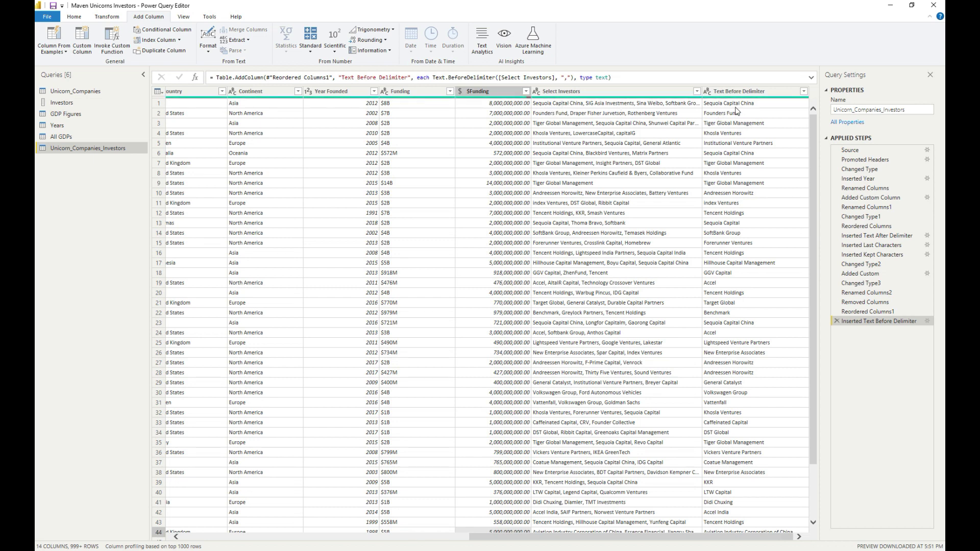
pyautogui.click(577, 91)
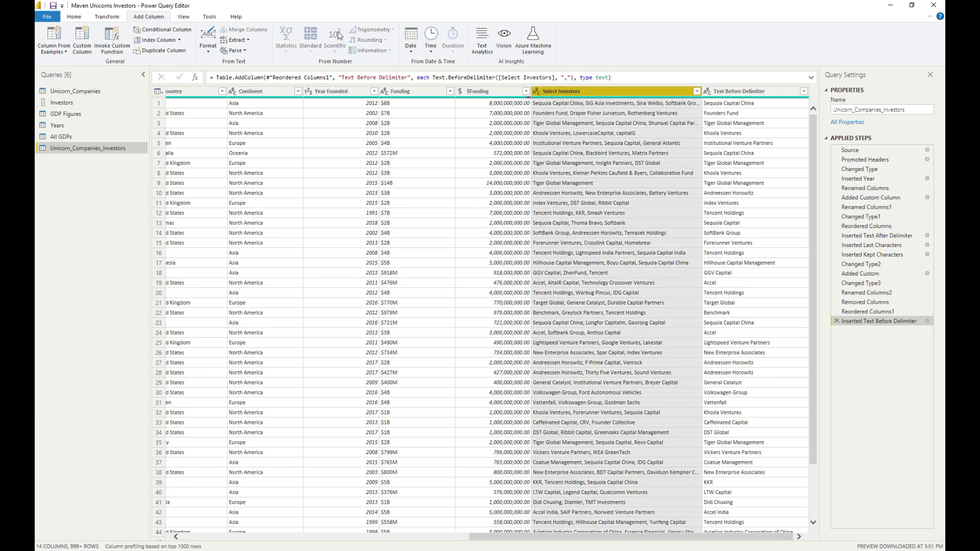
pyautogui.click(248, 40)
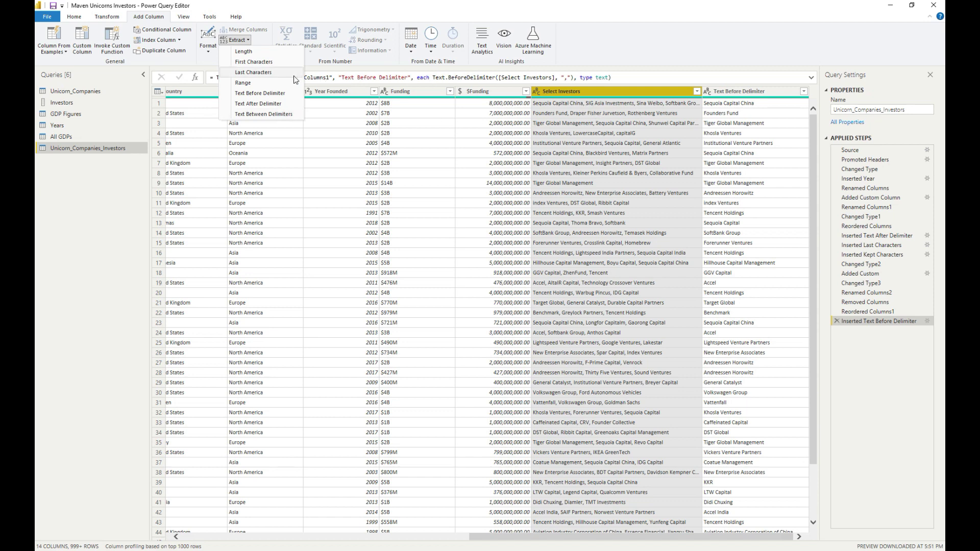
pyautogui.click(284, 114)
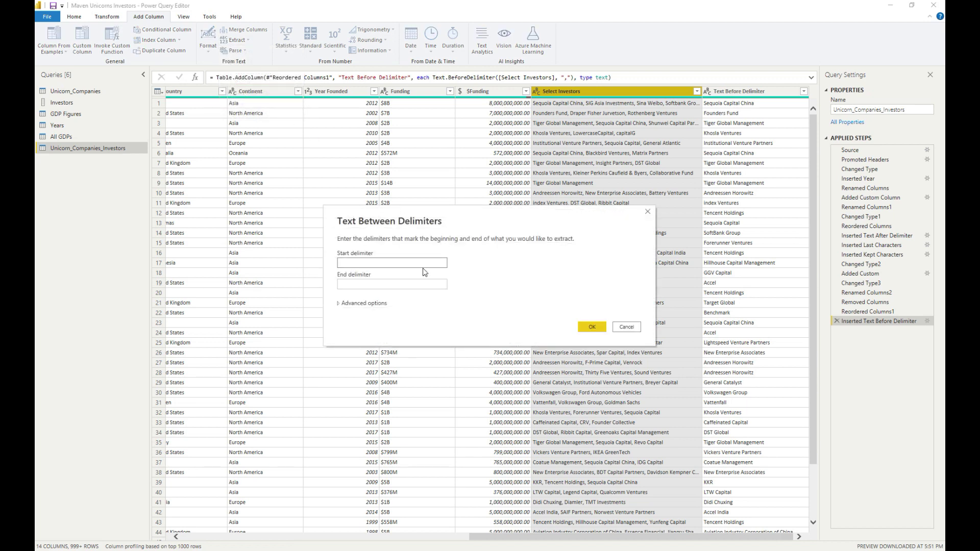
pyautogui.write(',')
pyautogui.click(396, 284)
pyautogui.write(',')
pyautogui.click(367, 303)
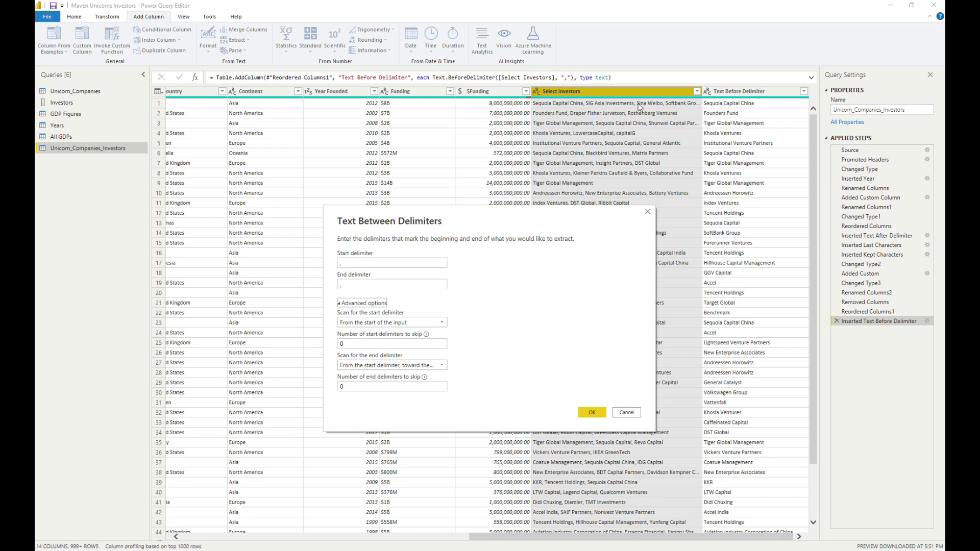
pyautogui.click(591, 412)
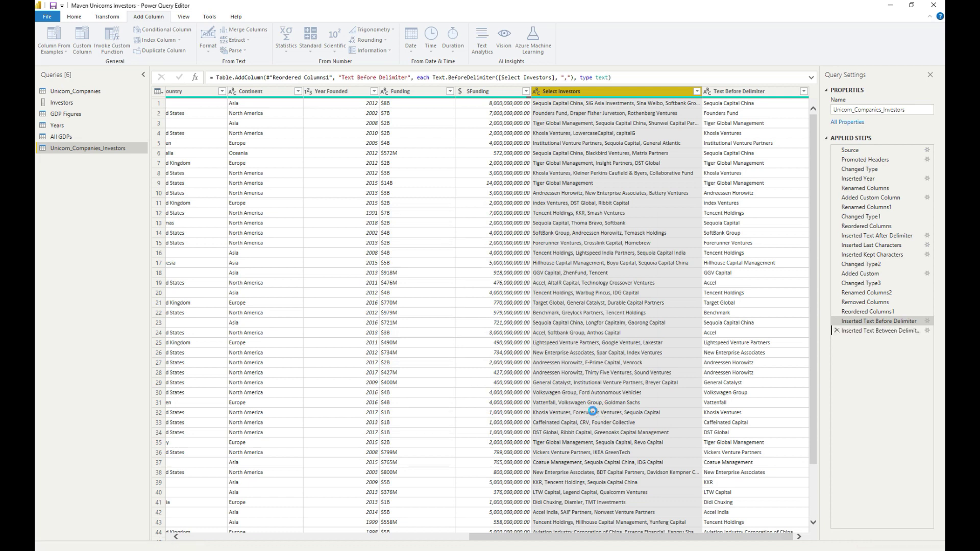
# Add another column extracting the text between commas from Select Investors, with 1 start delimiter skipped.
pyautogui.moveTo(574, 537); pyautogui.dragTo(618, 540)
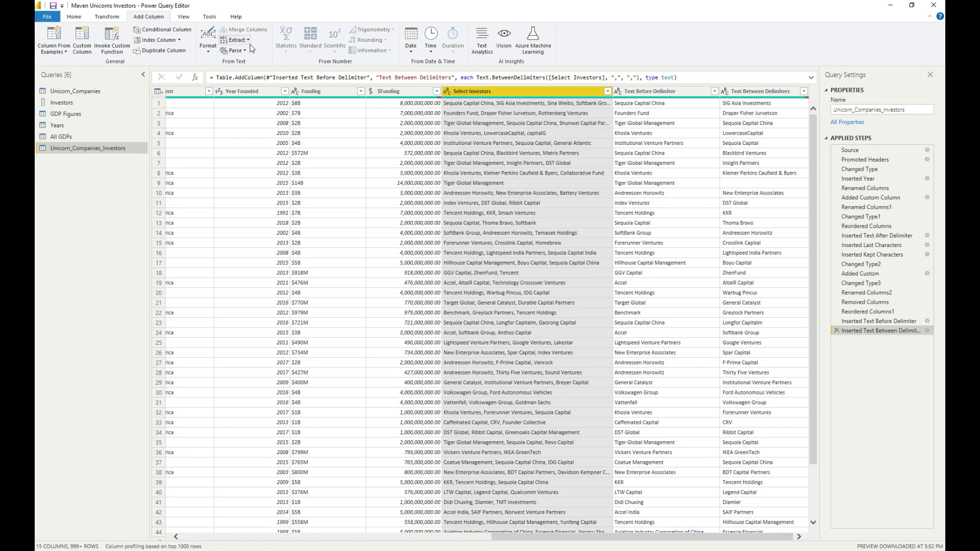
pyautogui.click(481, 95)
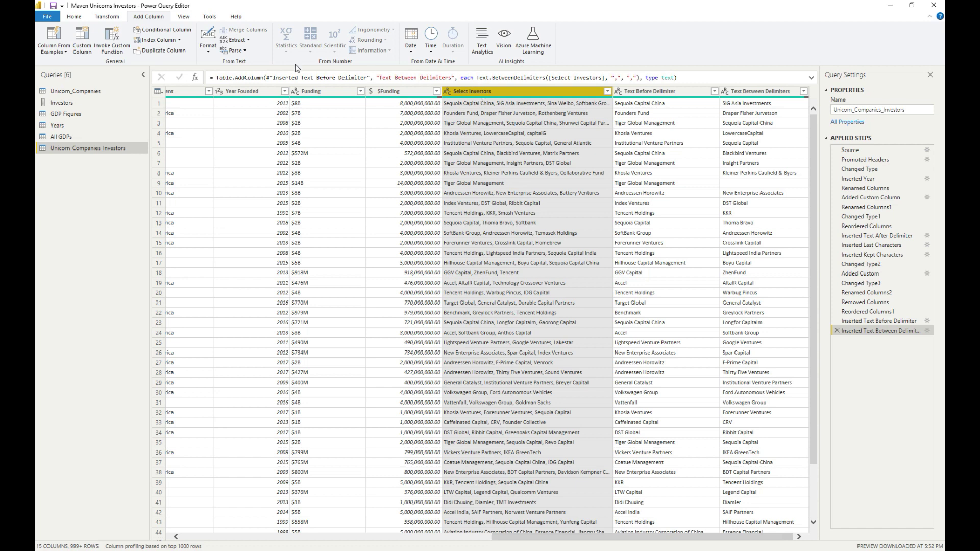
pyautogui.click(248, 41)
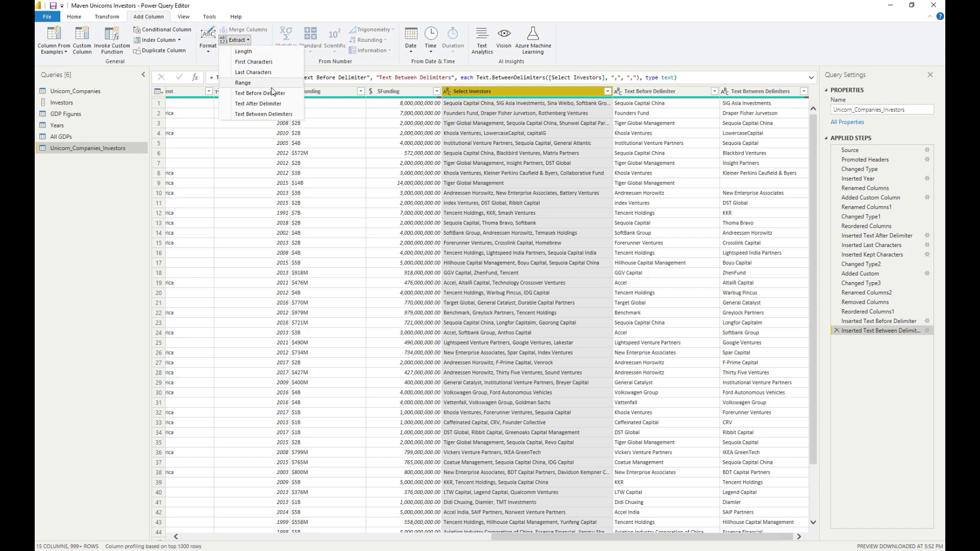
pyautogui.click(280, 114)
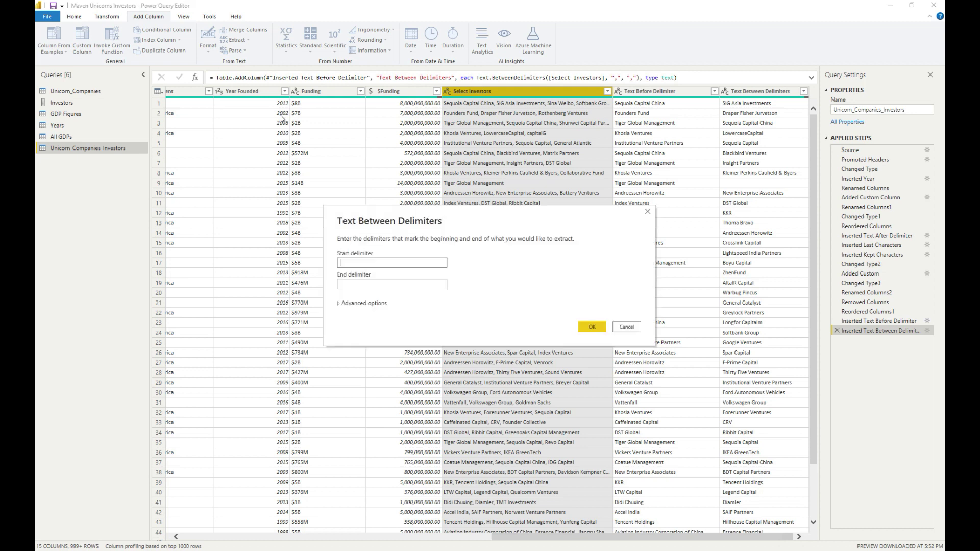
pyautogui.write(',')
pyautogui.click(373, 283)
pyautogui.write(',')
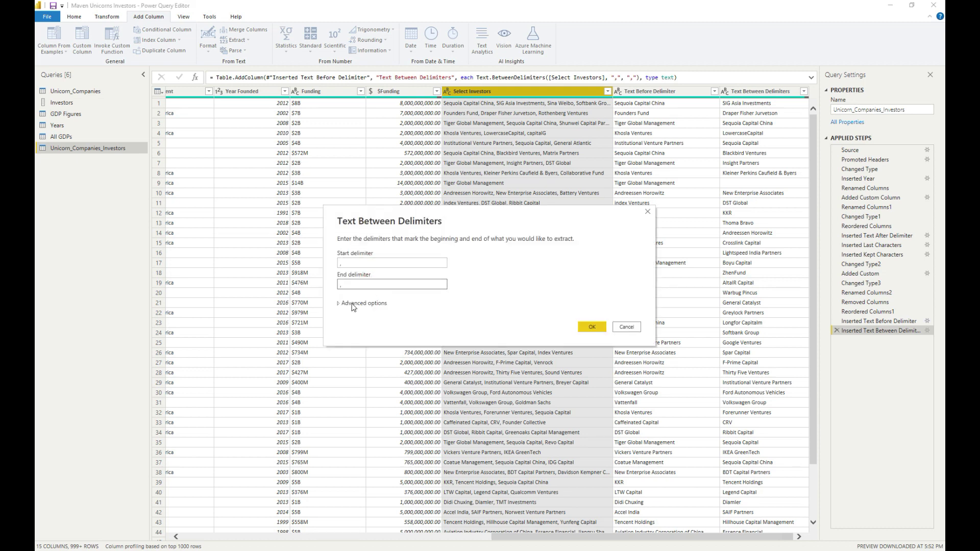
pyautogui.click(353, 305)
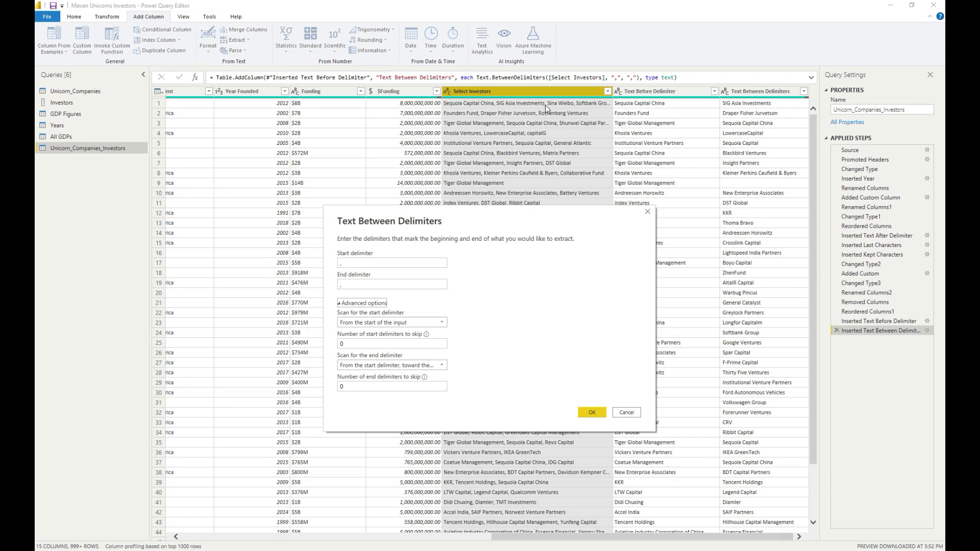
pyautogui.doubleClick(341, 343)
pyautogui.write('1')
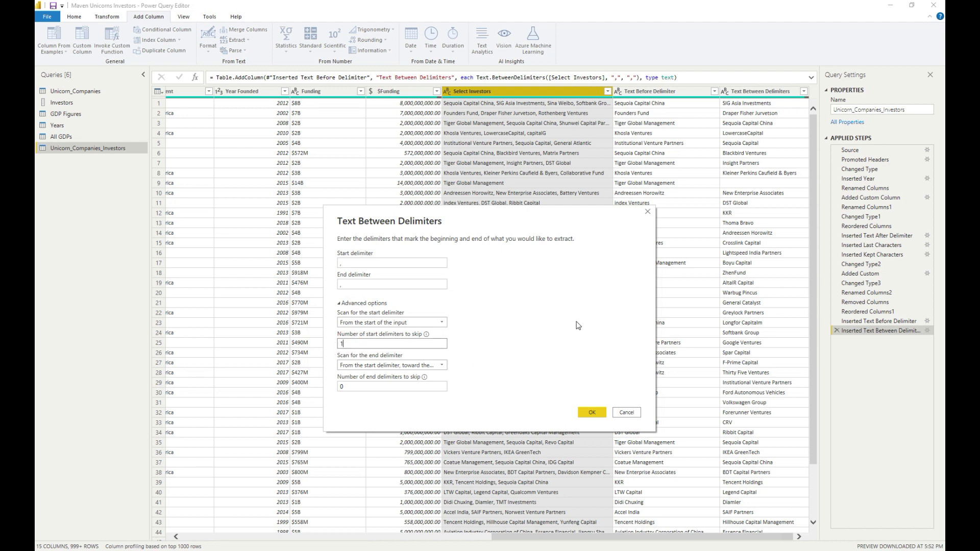
pyautogui.click(592, 413)
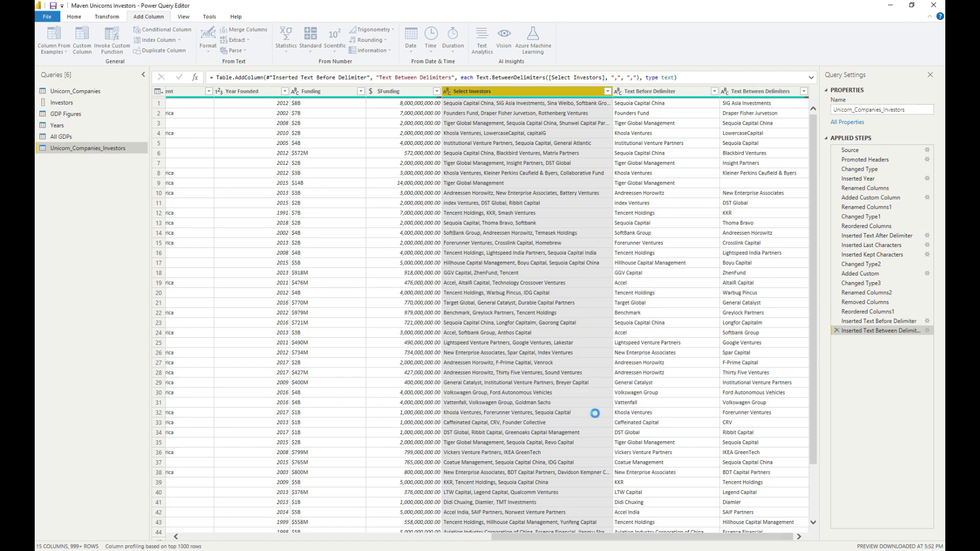
# Add a further column extracting the text between commas from Select Investors, with 2 start delimiters skipped.
pyautogui.moveTo(581, 541); pyautogui.dragTo(639, 541)
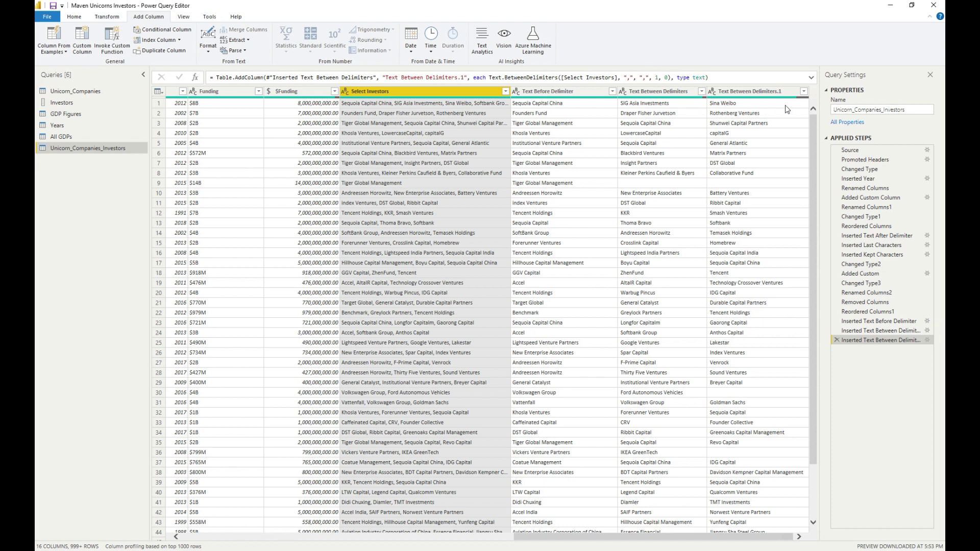
pyautogui.click(237, 40)
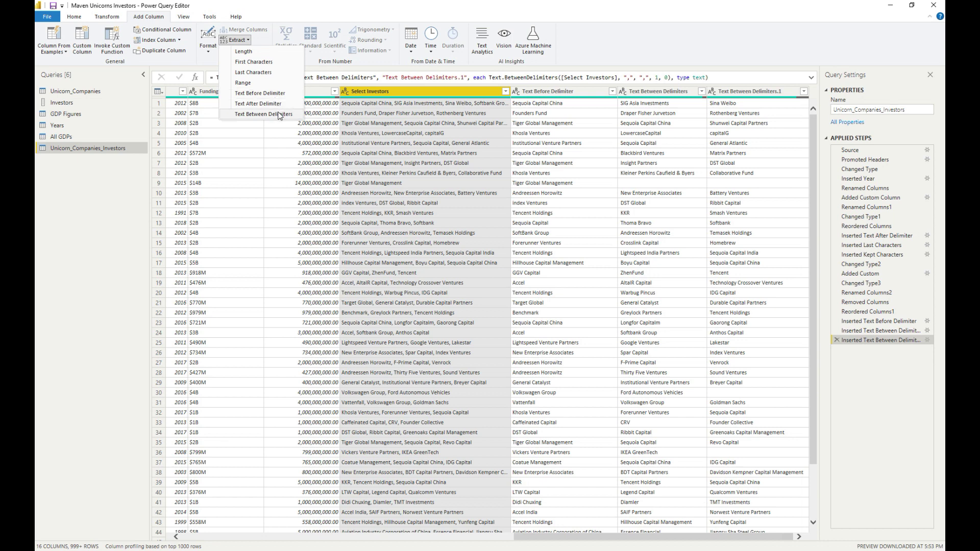
pyautogui.click(278, 114)
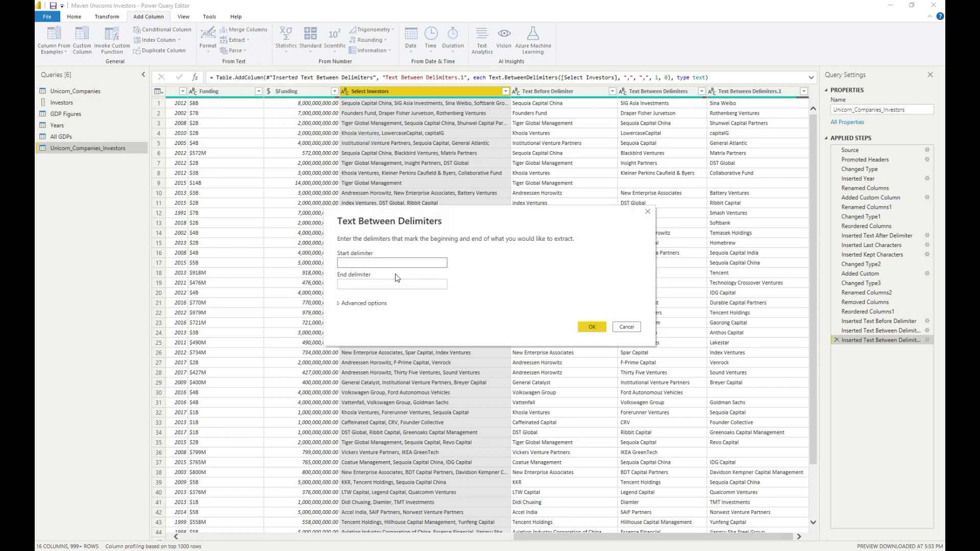
pyautogui.write(',')
pyautogui.press('Tab')
pyautogui.write(',')
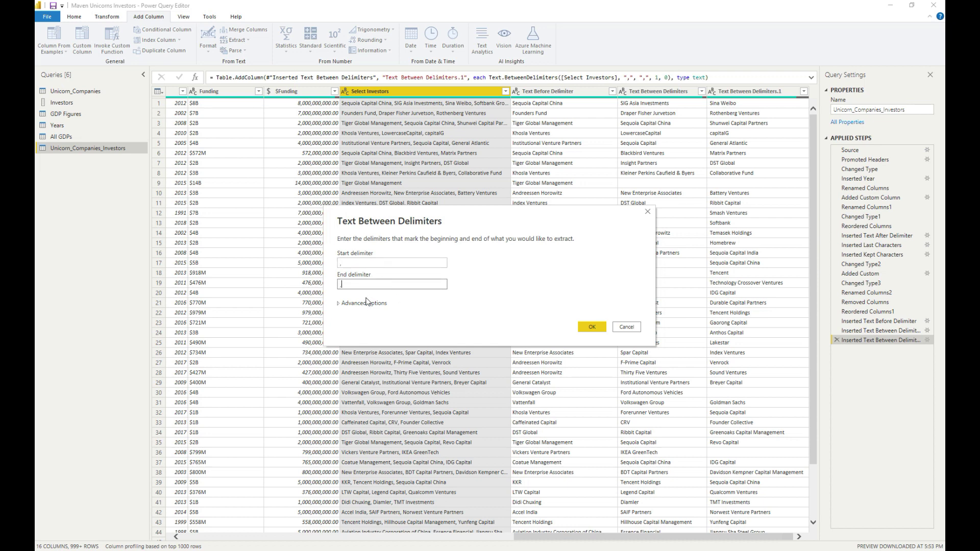
pyautogui.click(368, 303)
pyautogui.click(357, 345)
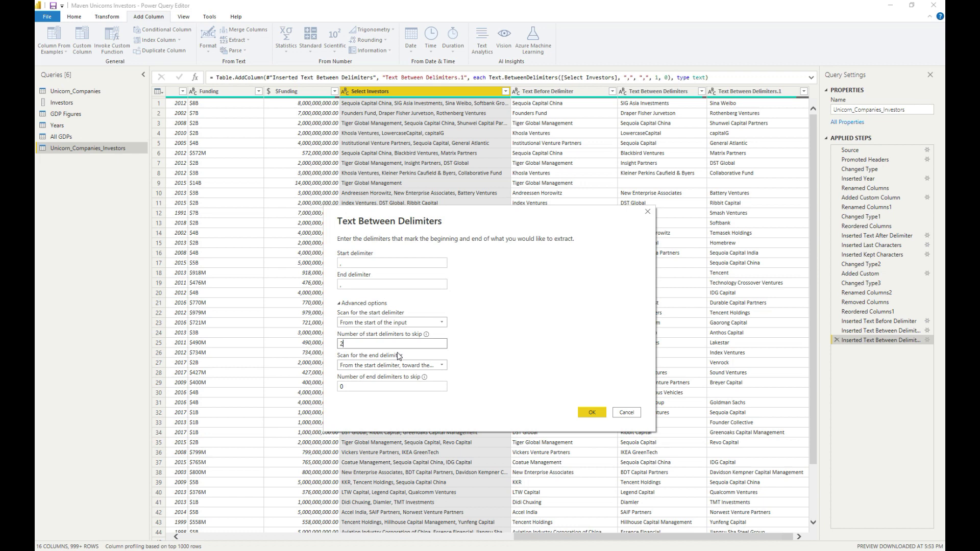
pyautogui.click(592, 413)
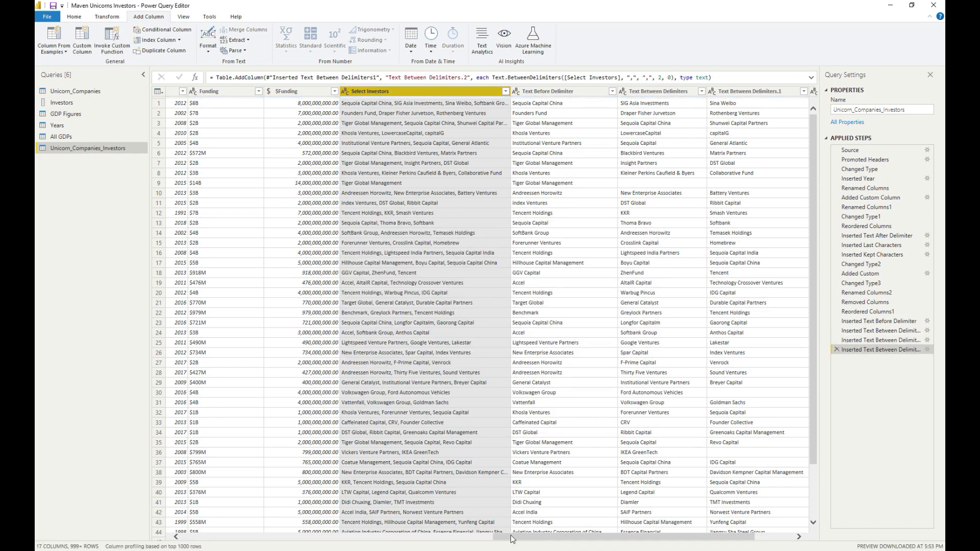
# Unpivot the four extracted investor columns into rows and remove the resulting Attribute column.
pyautogui.moveTo(511, 537); pyautogui.dragTo(549, 537)
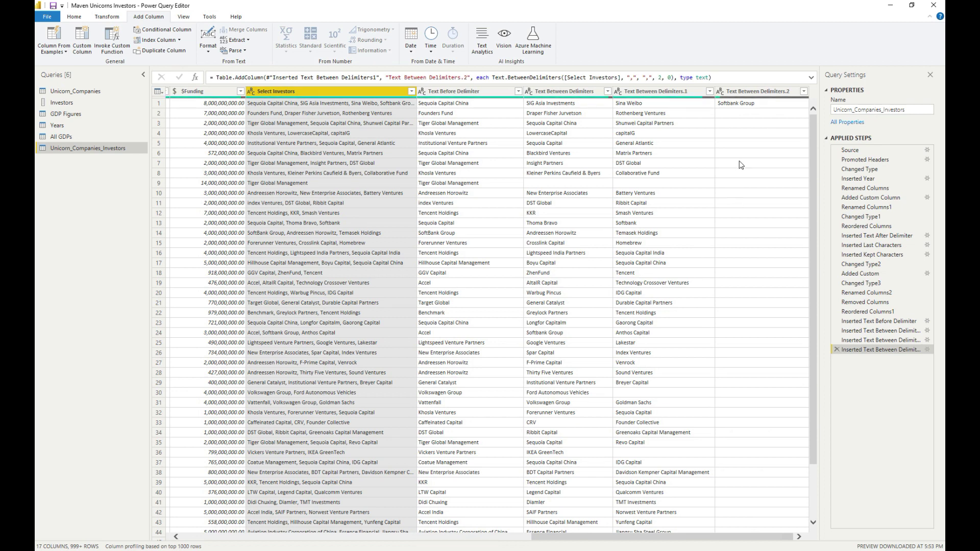
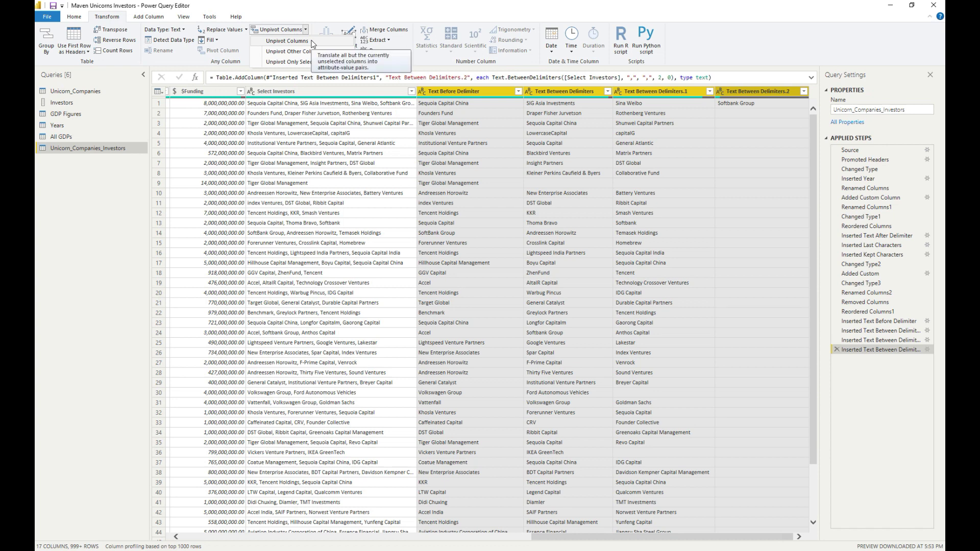
pyautogui.click(309, 41)
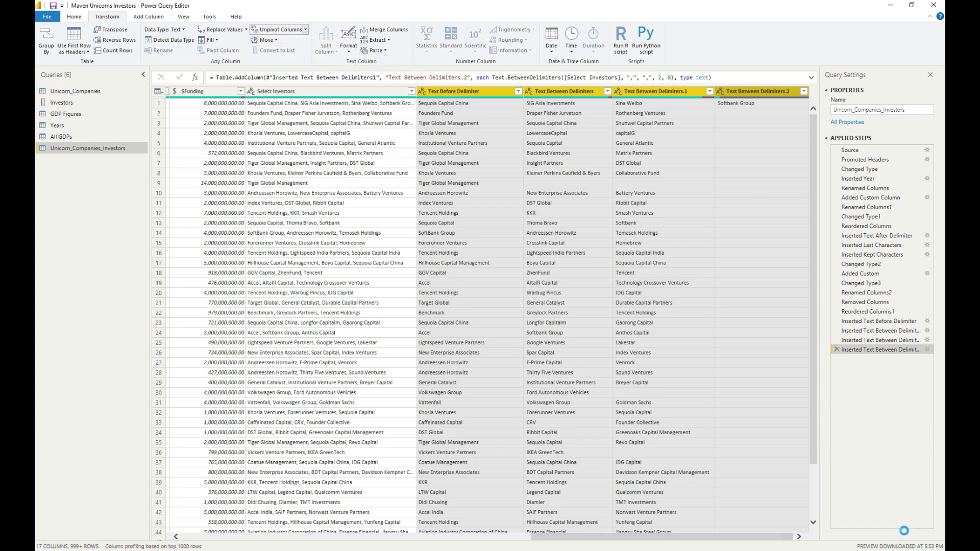
pyautogui.click(674, 92)
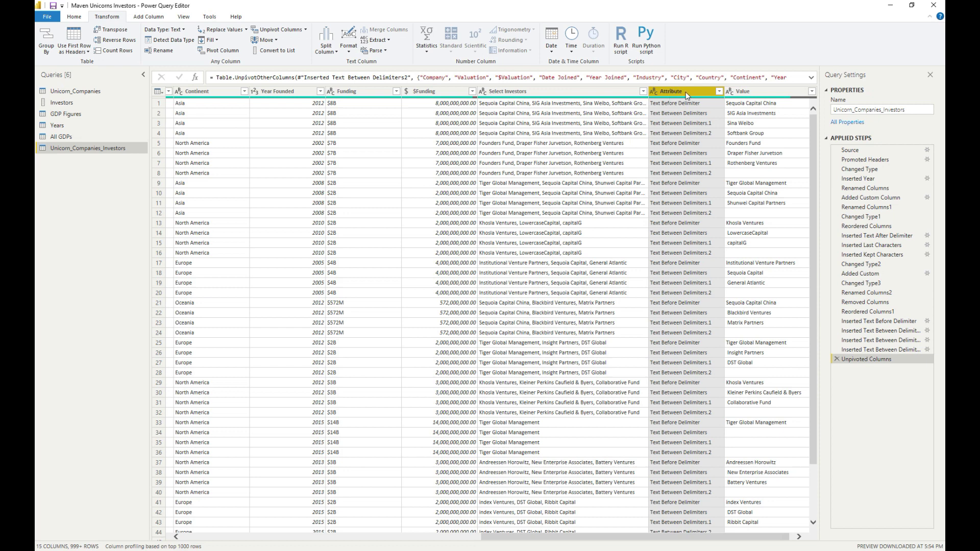
pyautogui.click(76, 16)
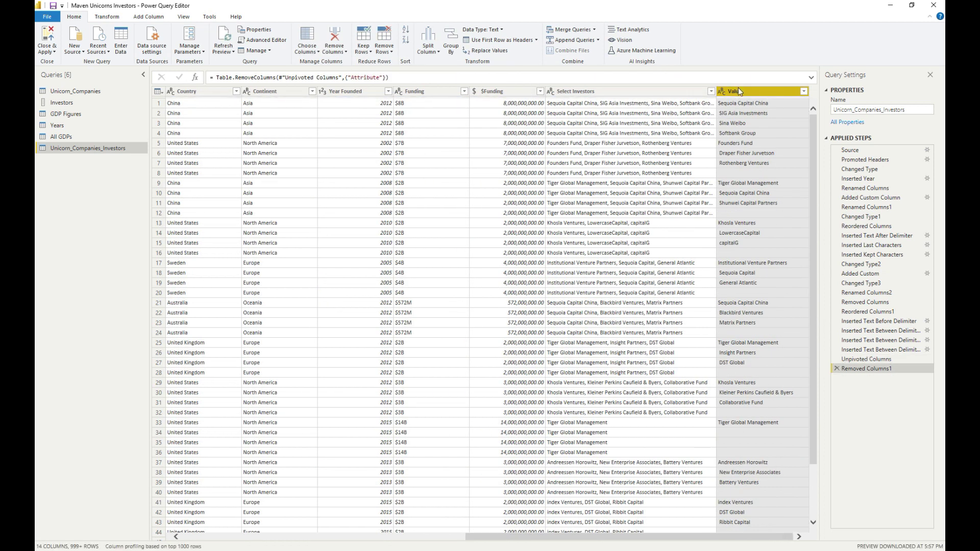
# Rename the Value column to Investors and trim the surrounding spaces from its text.
pyautogui.doubleClick(740, 91)
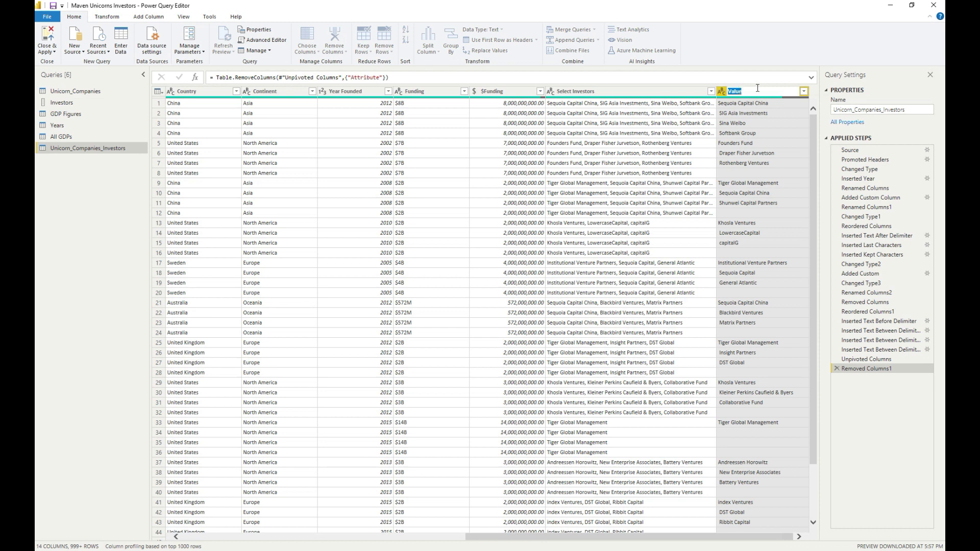
pyautogui.press('BackSpace')
pyautogui.press('Return')
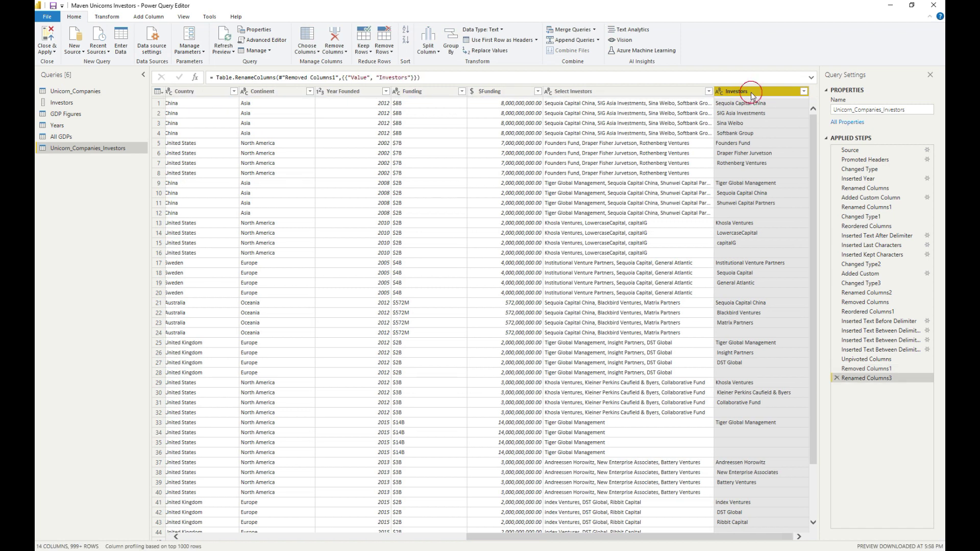
pyautogui.click(106, 17)
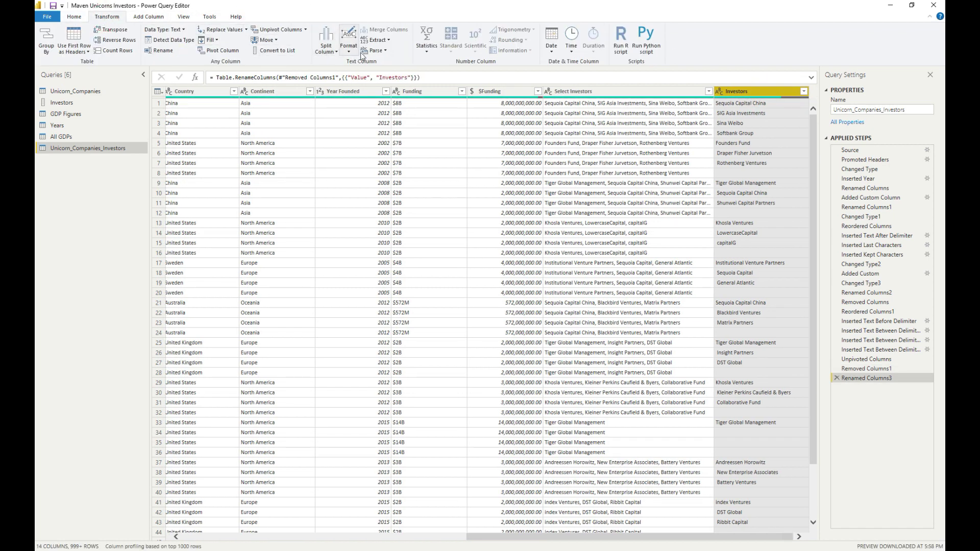
pyautogui.click(349, 49)
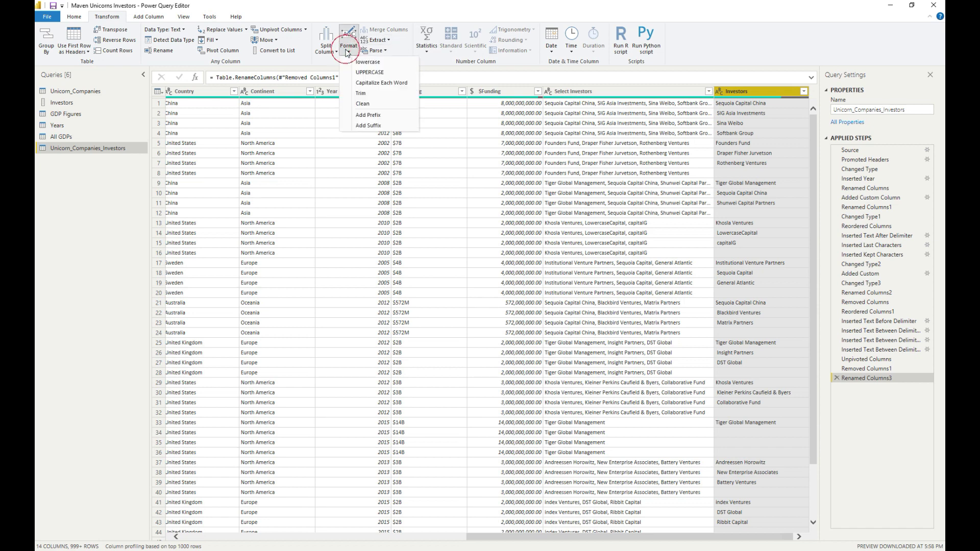
pyautogui.click(379, 96)
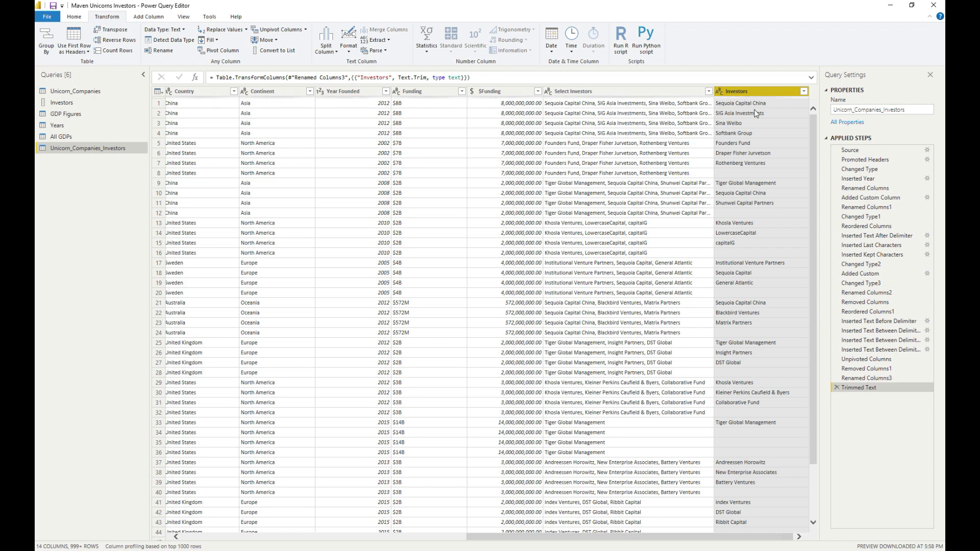
# Load the full value list for the Investors column and filter out its blank rows.
pyautogui.click(804, 93)
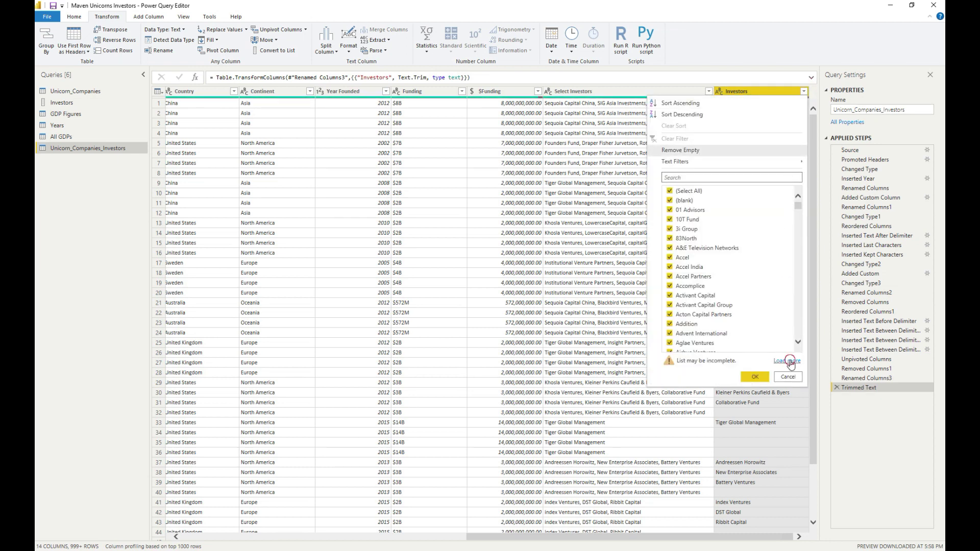
pyautogui.click(789, 361)
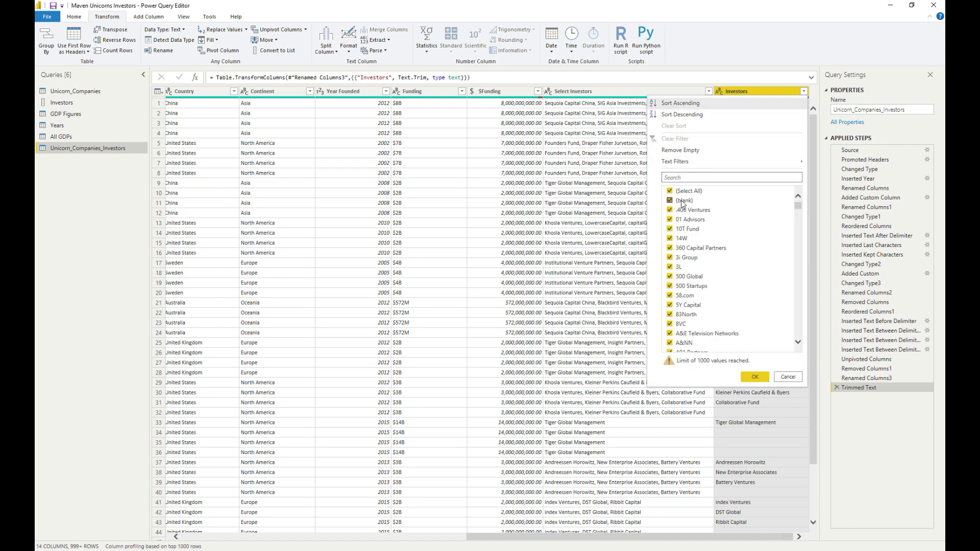
pyautogui.click(682, 202)
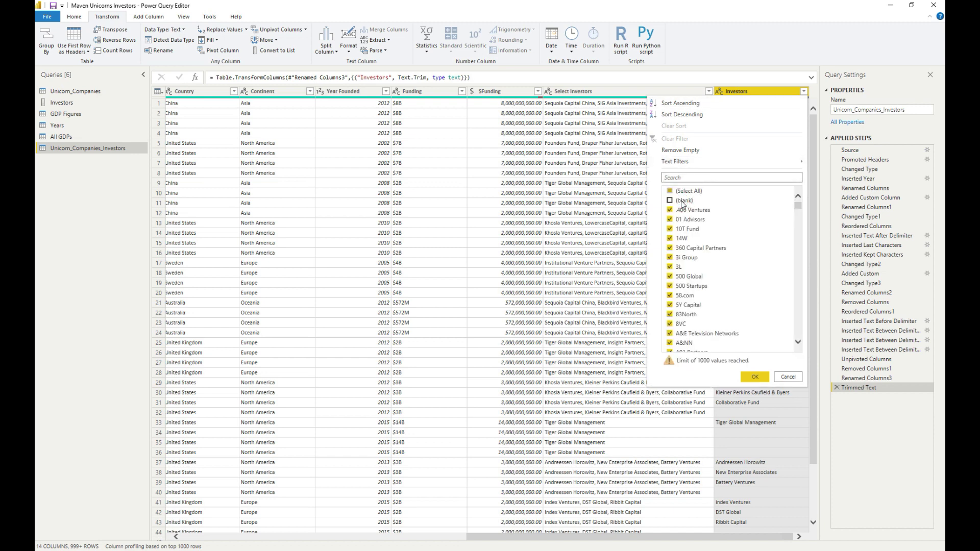
pyautogui.click(760, 378)
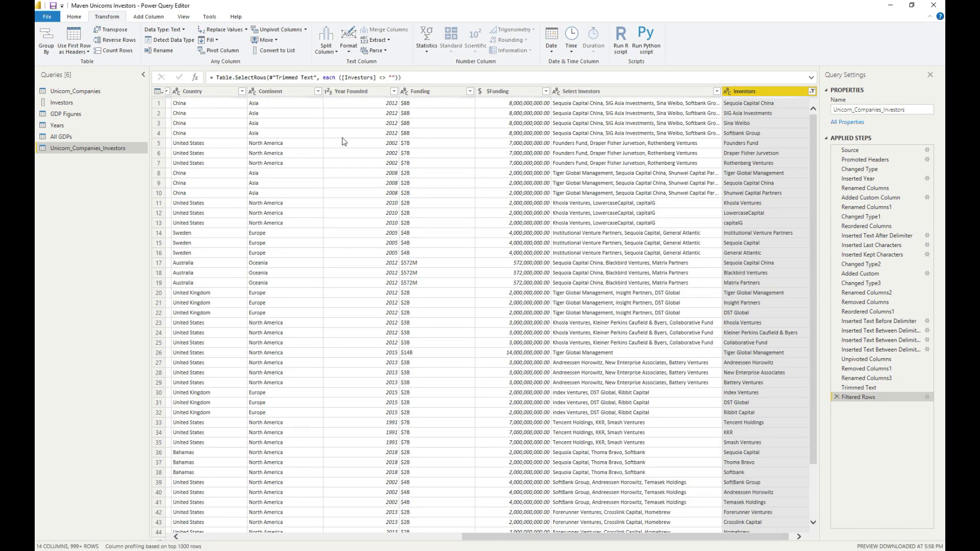
# Compare the repeated company, valuation and funding values with the individual investors across the unpivoted rows.
pyautogui.moveTo(683, 534); pyautogui.dragTo(299, 535)
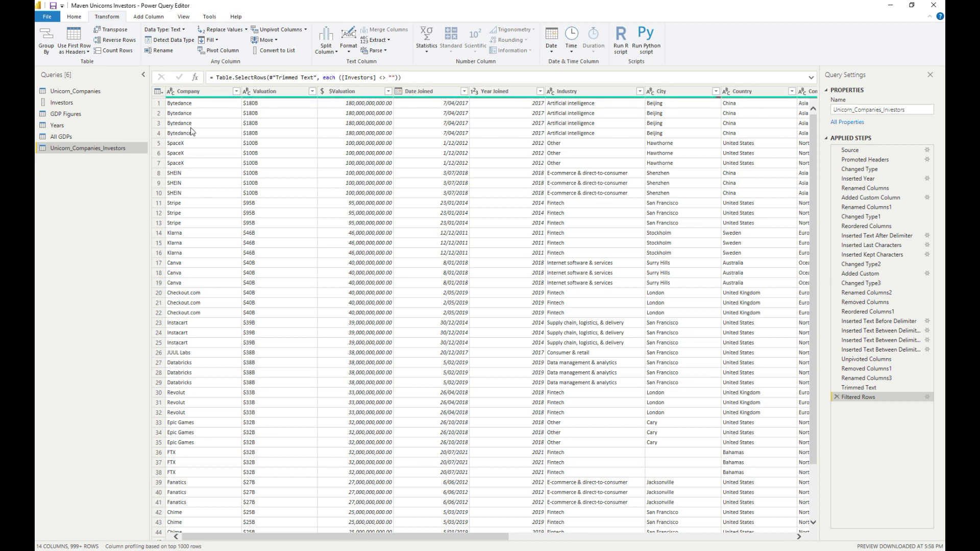
pyautogui.moveTo(316, 536); pyautogui.dragTo(764, 548)
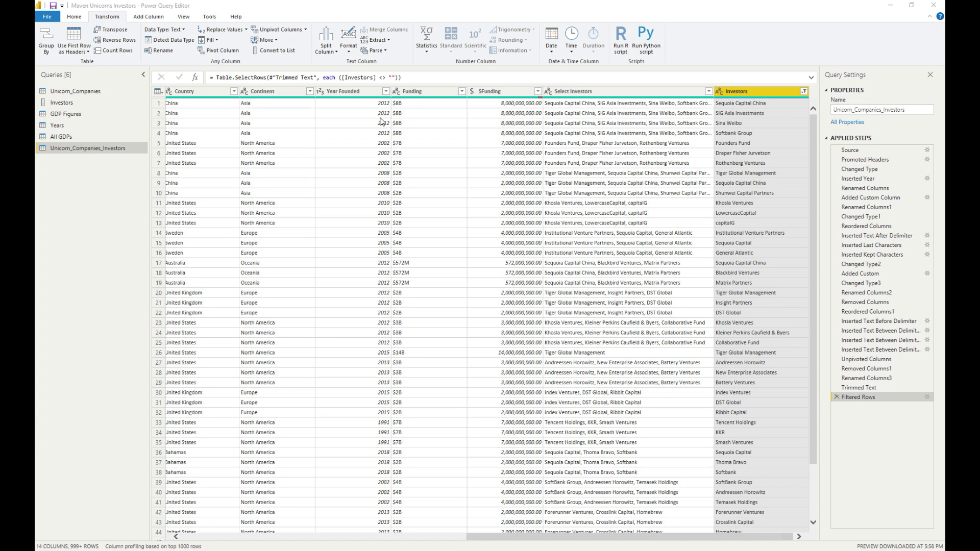
pyautogui.moveTo(587, 539); pyautogui.dragTo(302, 510)
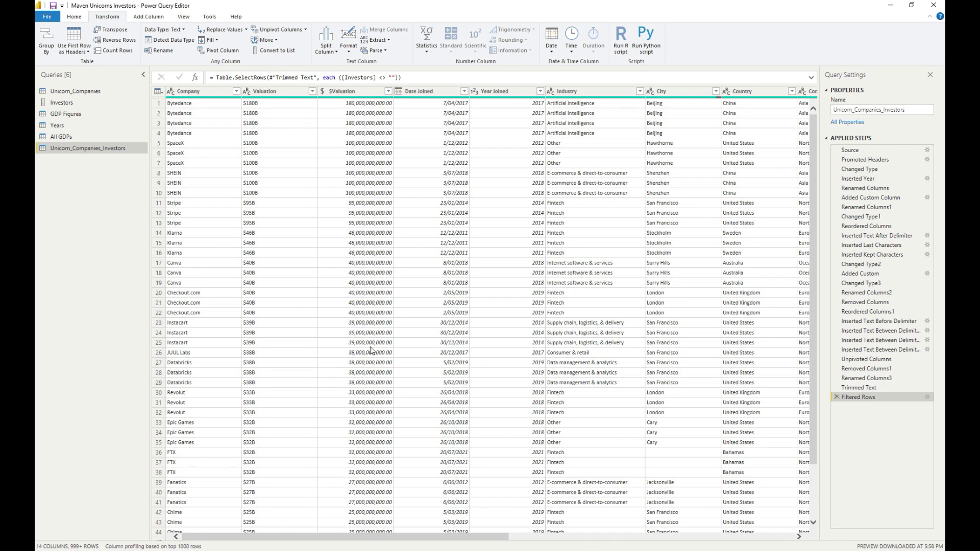
pyautogui.moveTo(381, 537); pyautogui.dragTo(682, 534)
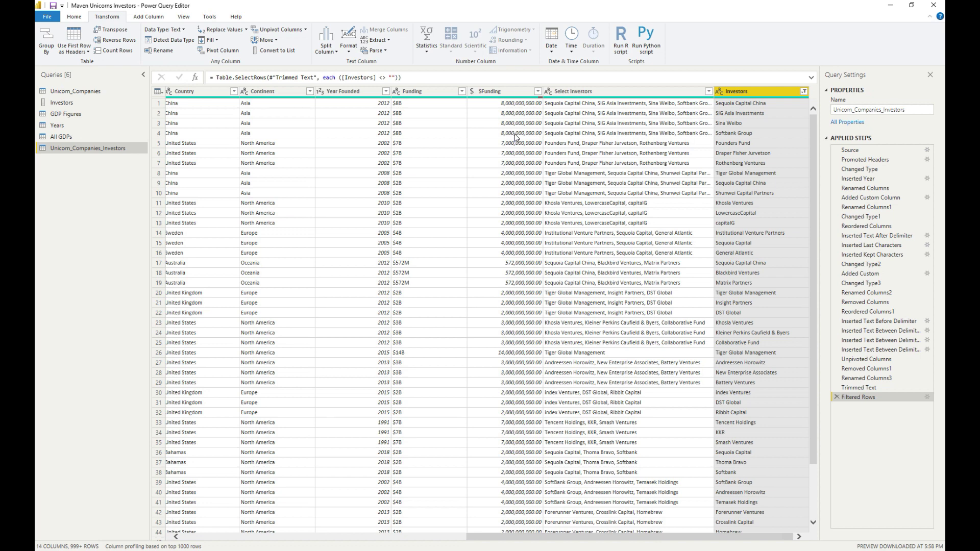
# Switch to Power BI Desktop's data view and examine the No. Company Lines column and its formula against the repeated company rows.
pyautogui.click(47, 17)
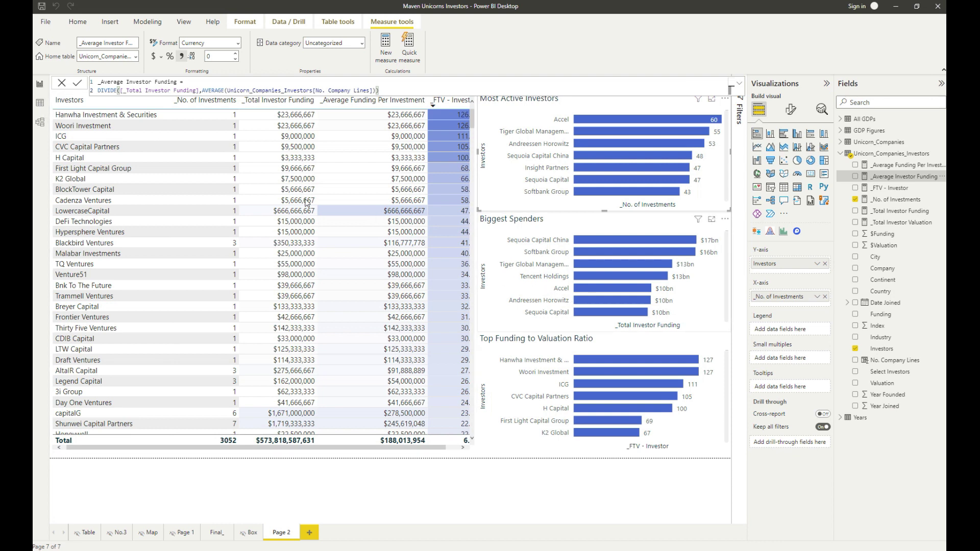
pyautogui.click(41, 105)
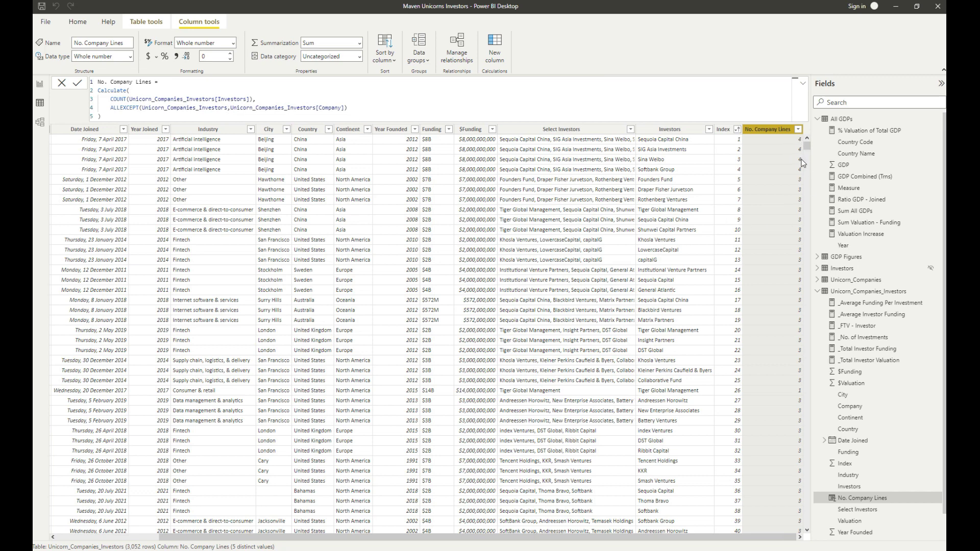
pyautogui.moveTo(454, 538); pyautogui.dragTo(351, 543)
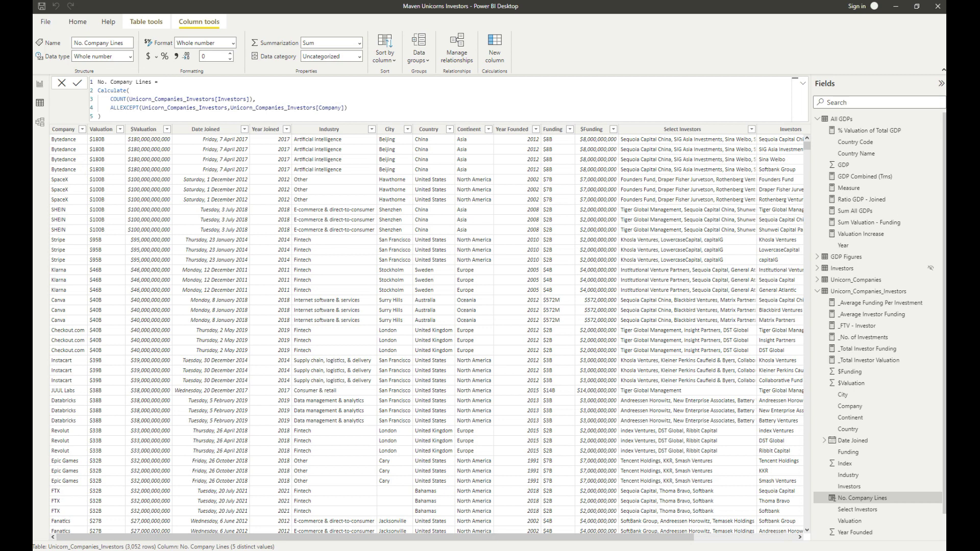
pyautogui.moveTo(500, 540); pyautogui.dragTo(602, 541)
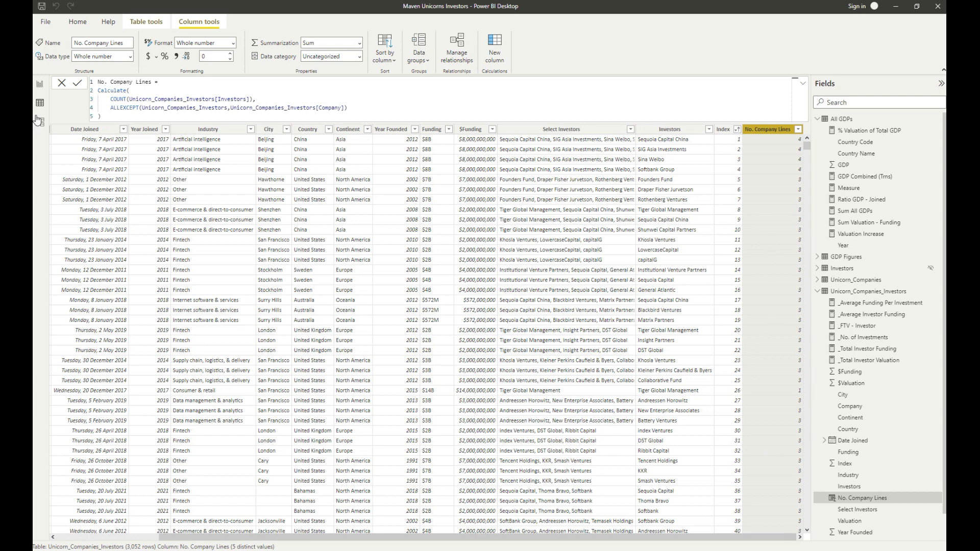
# Return to the report and examine the formulas of the _Average Funding Per Investment and _Average Investor Funding measures.
pyautogui.click(39, 86)
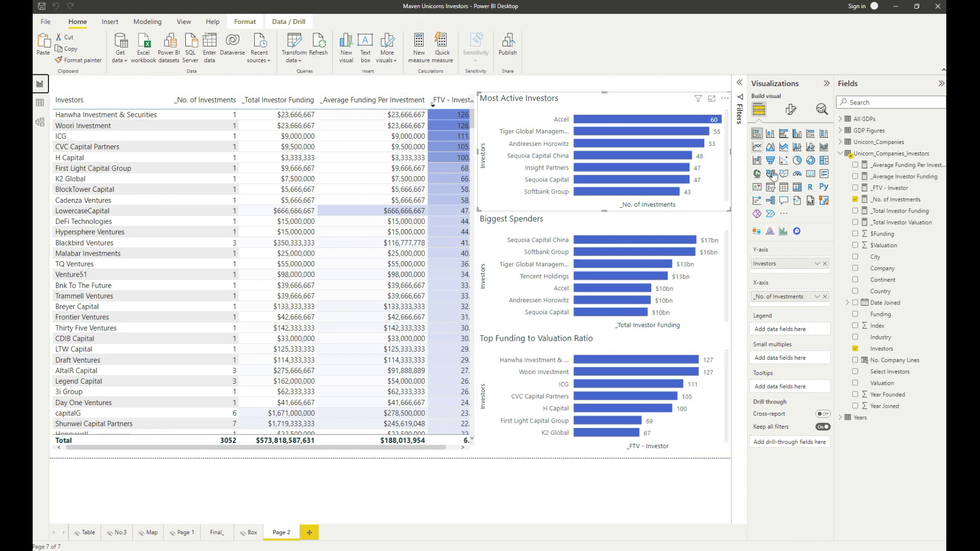
pyautogui.click(909, 168)
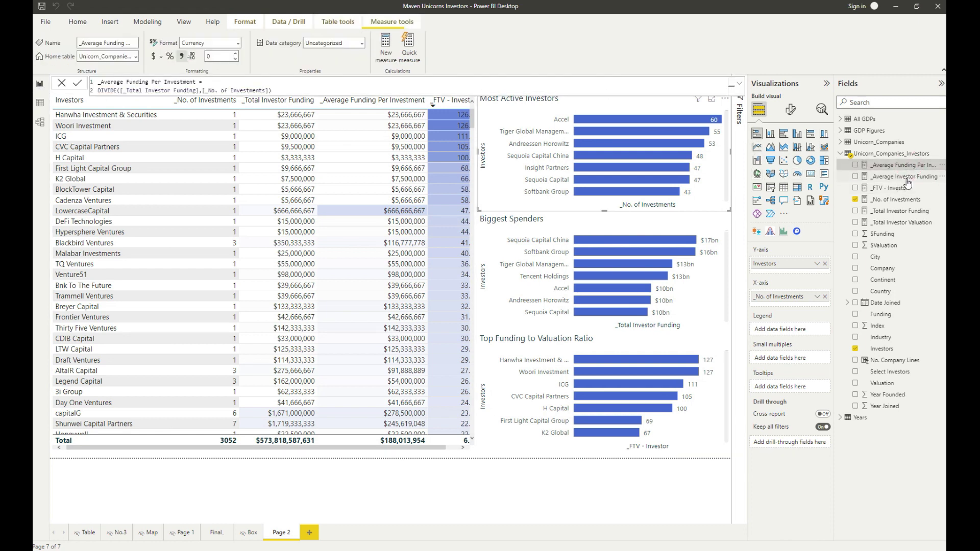
pyautogui.click(901, 179)
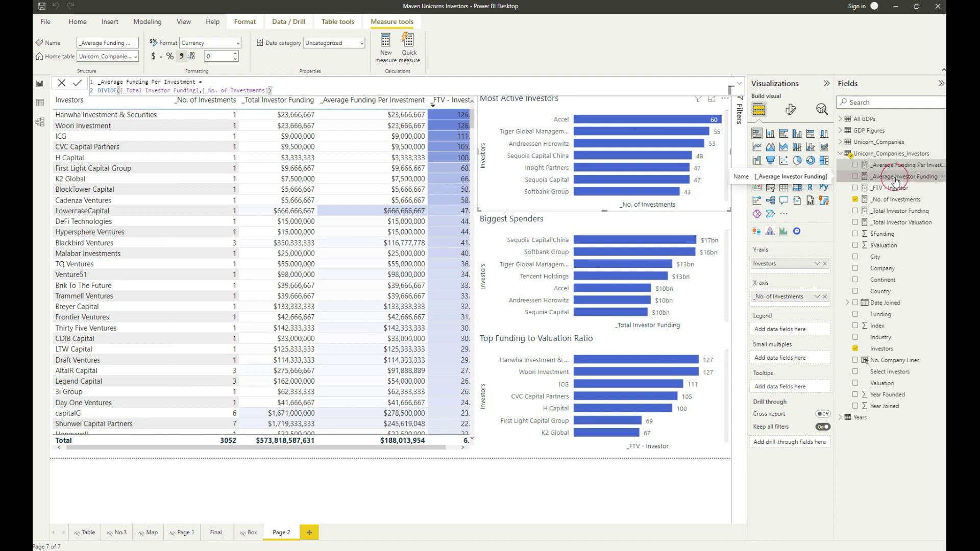